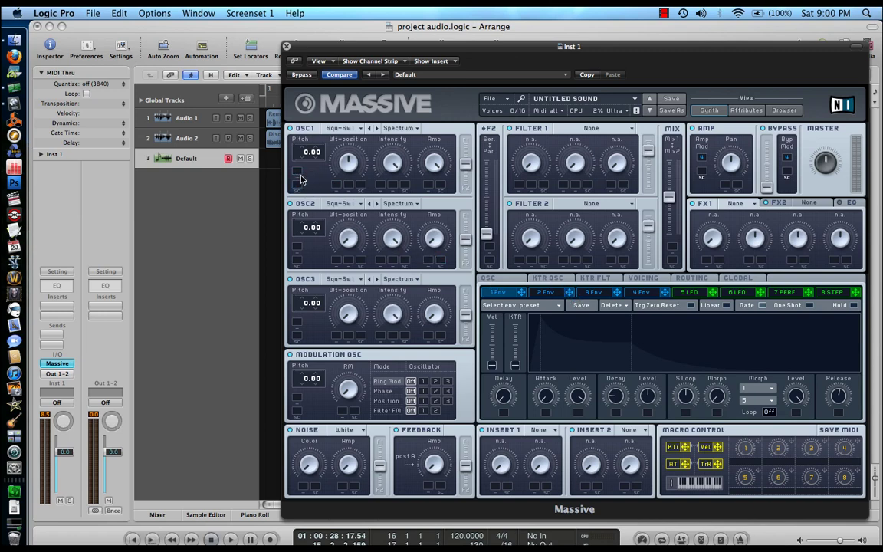
Step: Assign Envelope 1 to the OSC1 pitch with a modulation amount of 11.00 and audition it with G2 notes
left_click(298, 172)
key("Caps_Lock")
key("g")
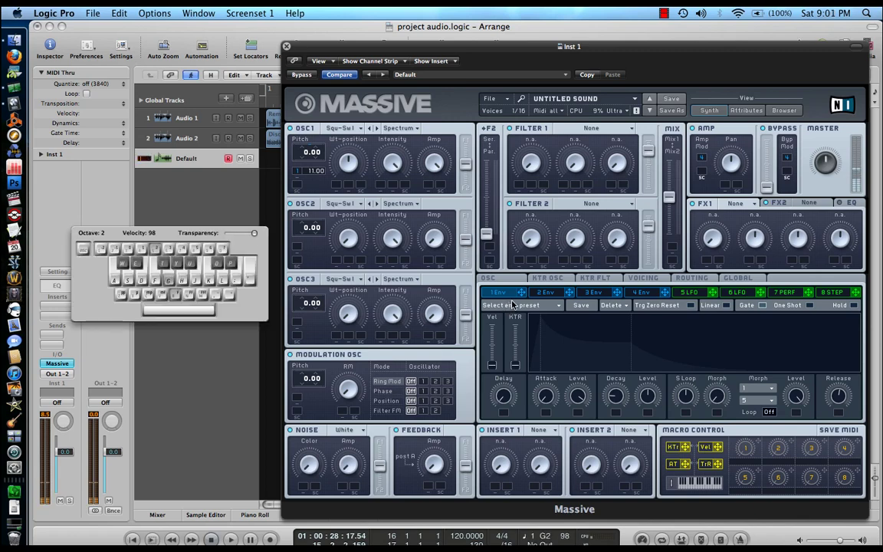
key("g")
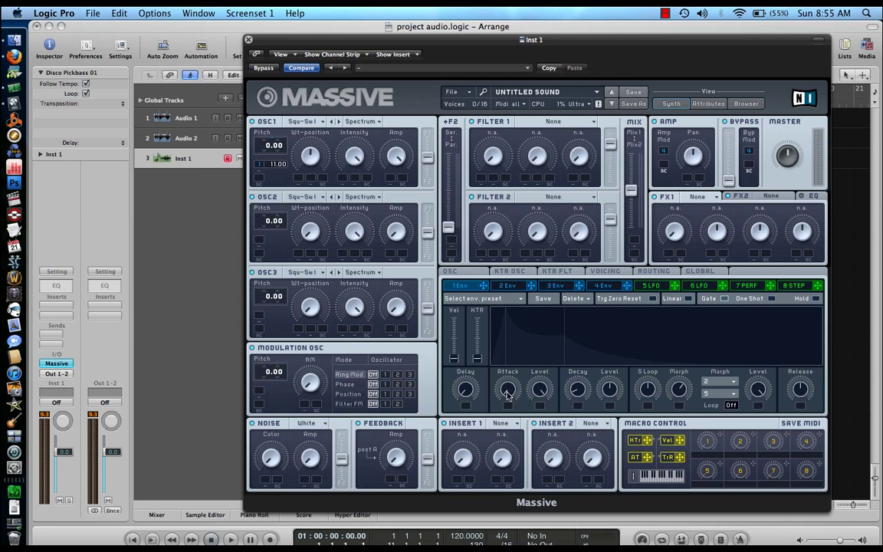
Step: Raise Envelope 1's attack to a long ramp and play a test note to hear the pitch rise
left_click_drag(507, 396, 506, 313)
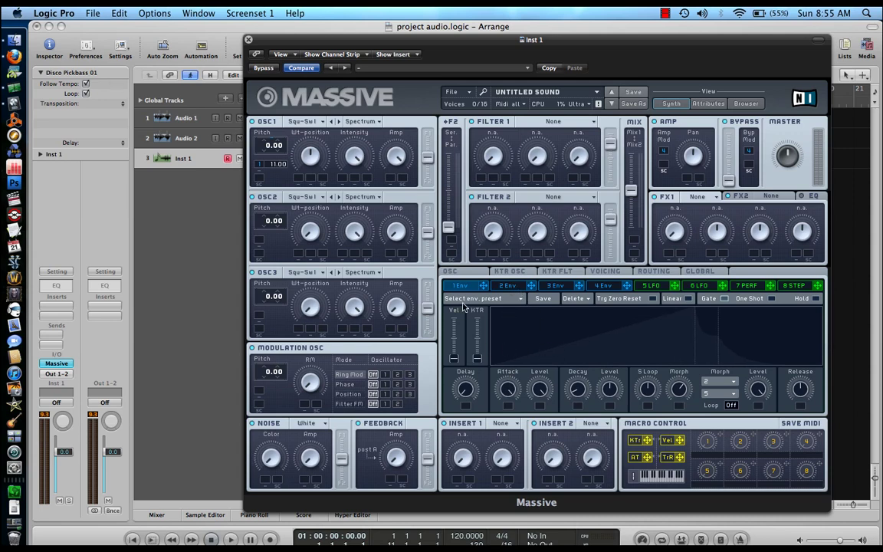
key("Caps_Lock")
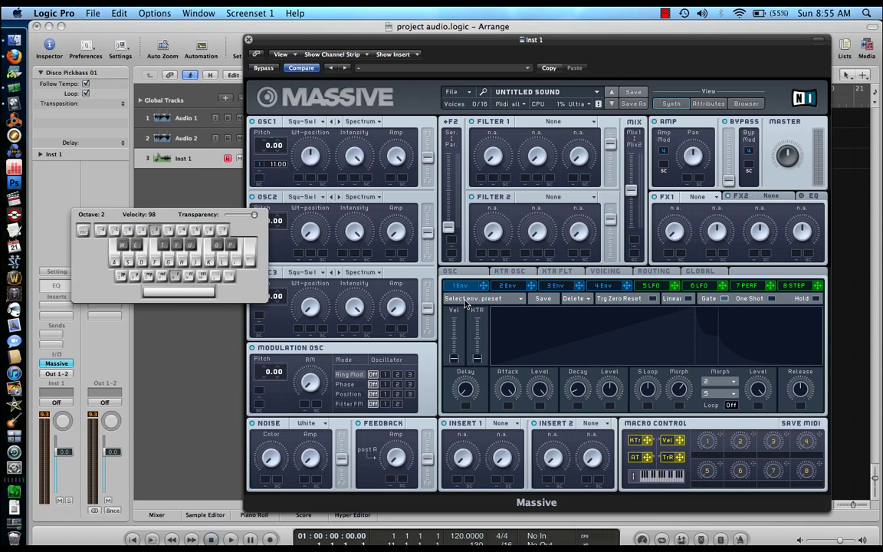
key("f")
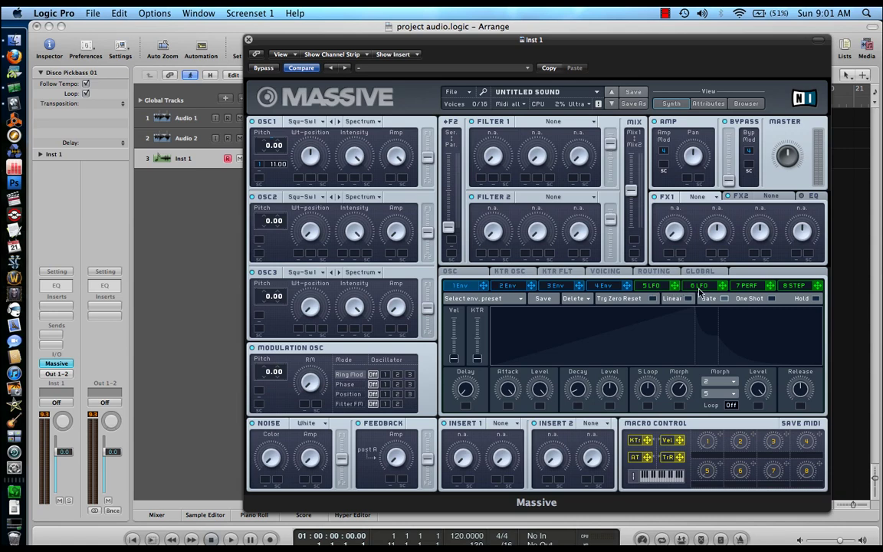
Step: Show the 7 PERF Performer and assign it to the OSC2 pitch with a modulation amount of 11.00
left_click(749, 286)
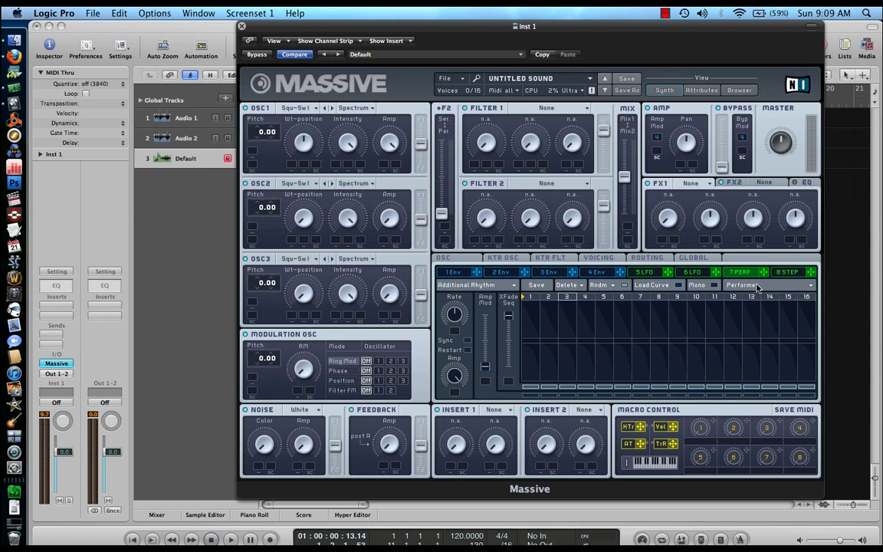
left_click(811, 285)
left_click(584, 306)
key("super+k")
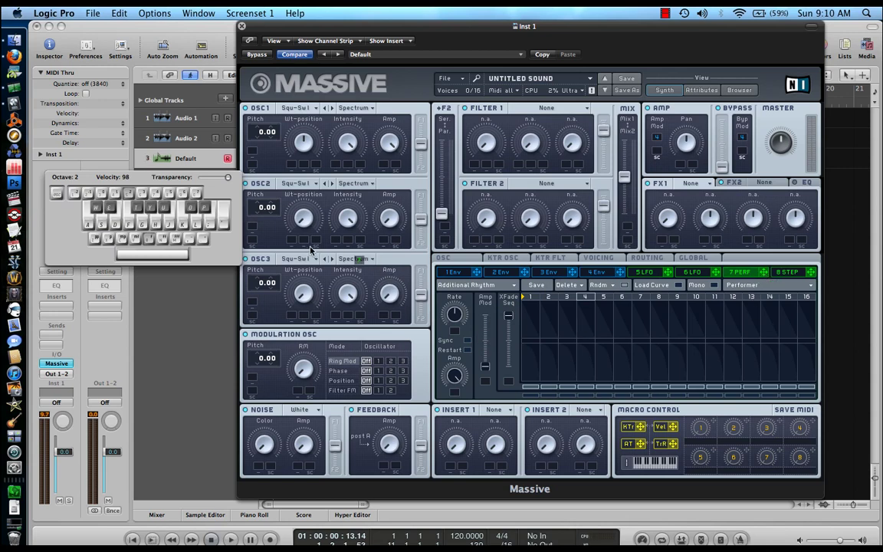
left_click_drag(299, 32, 312, 32)
left_click_drag(777, 271, 267, 228)
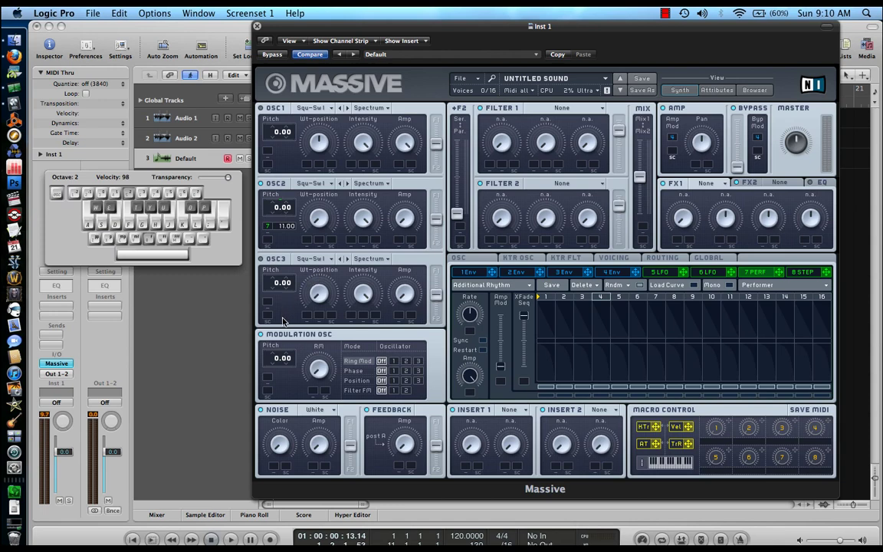
Step: Move the on-screen keyboard clear of the synth window and play F notes to audition the Performer modulation
left_click_drag(186, 178, 191, 193)
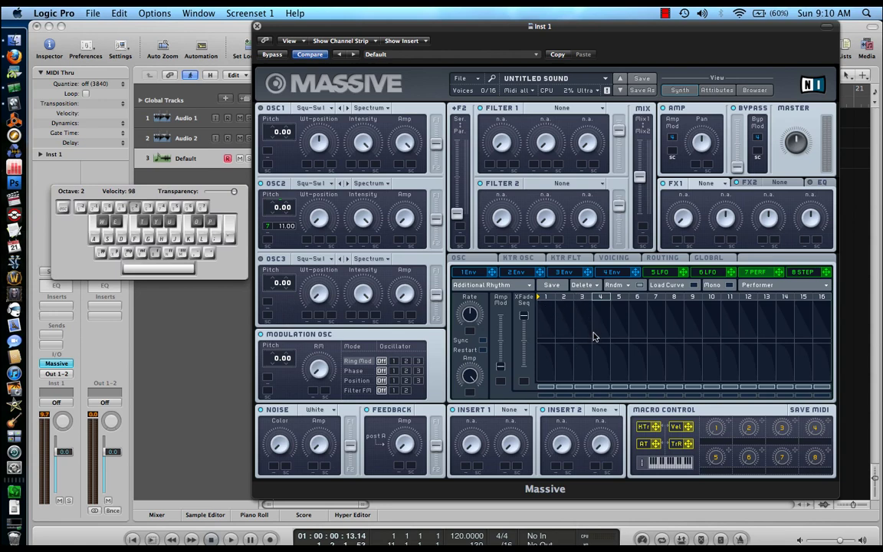
key("f")
key("f")
key("f")
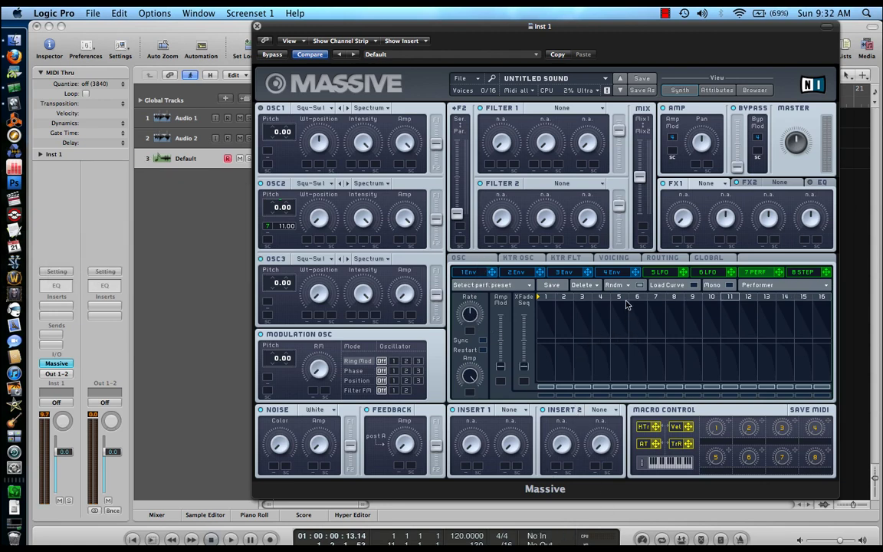
Step: Randomize the Performer's step curves and raise XFade Seq to its maximum while playing F2
left_click(640, 286)
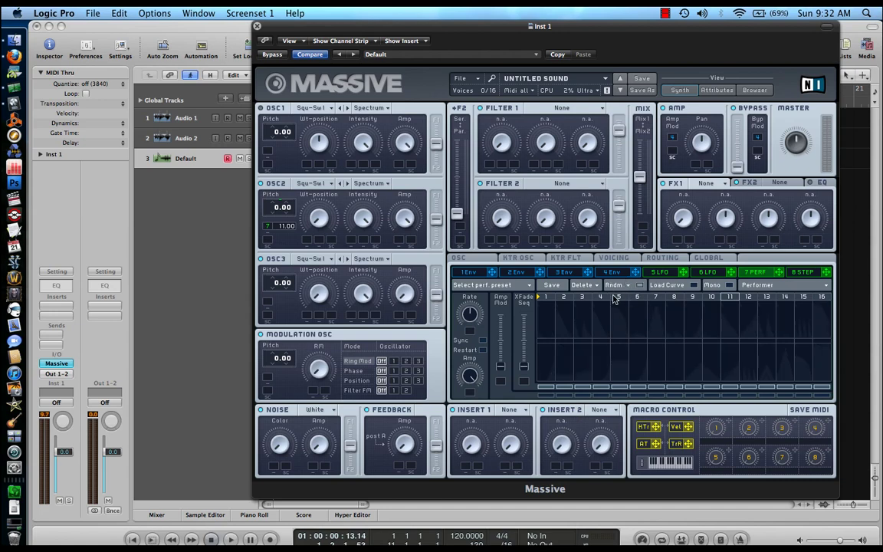
key("super+k")
key("f")
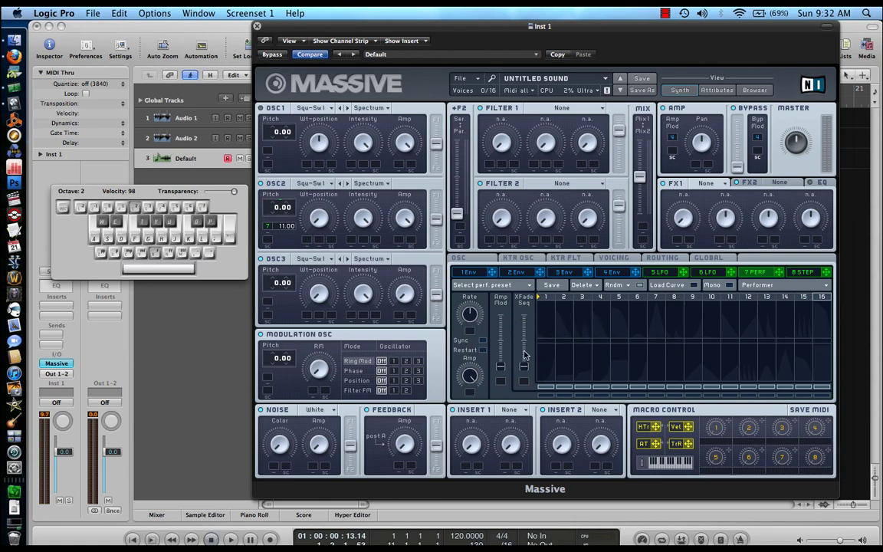
key("f")
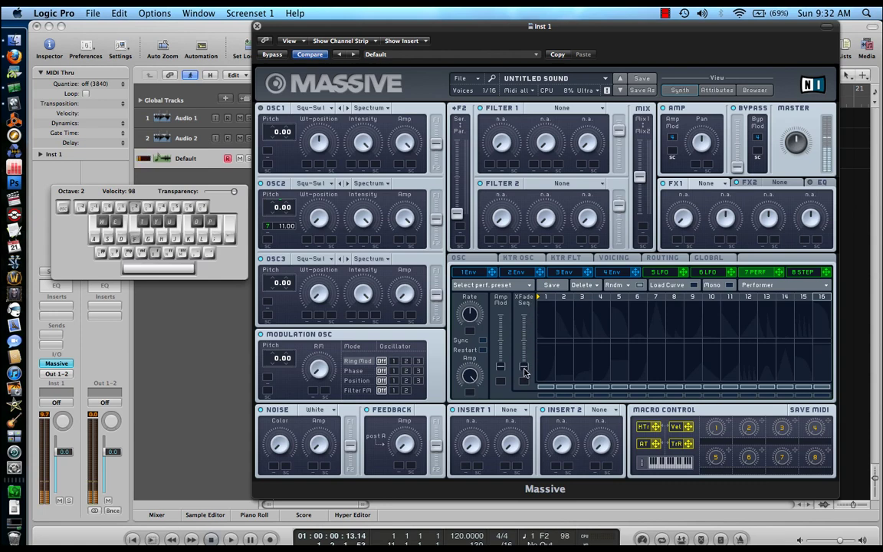
left_click_drag(524, 370, 525, 315)
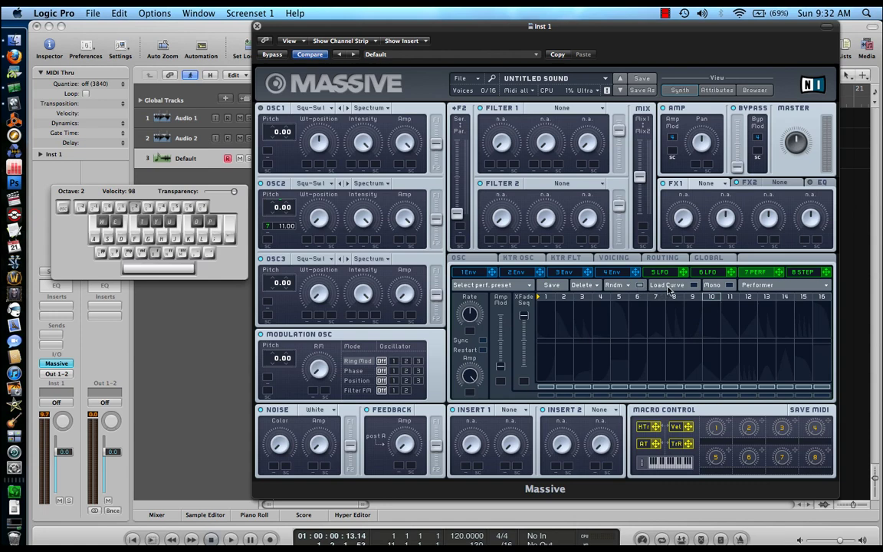
Step: Show the Performer's curve selection and choose the last curve in the grid
left_click(674, 286)
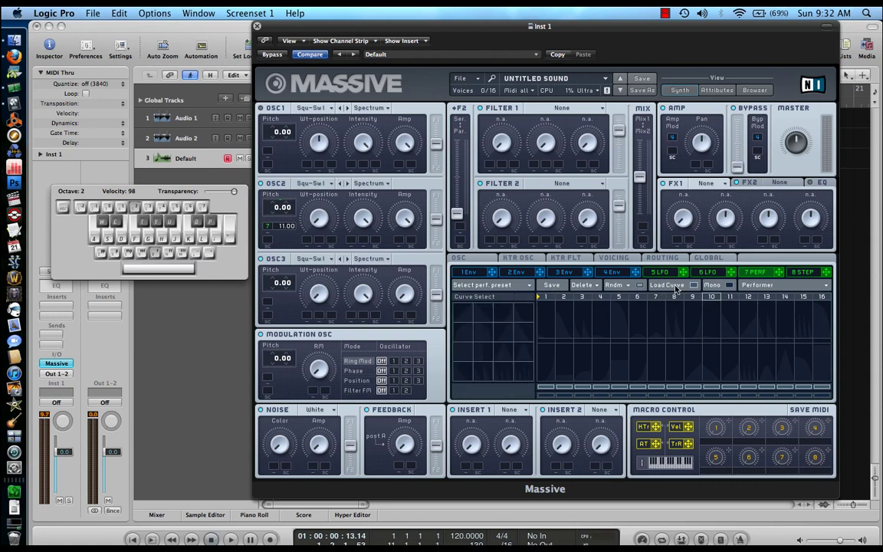
left_click(522, 370)
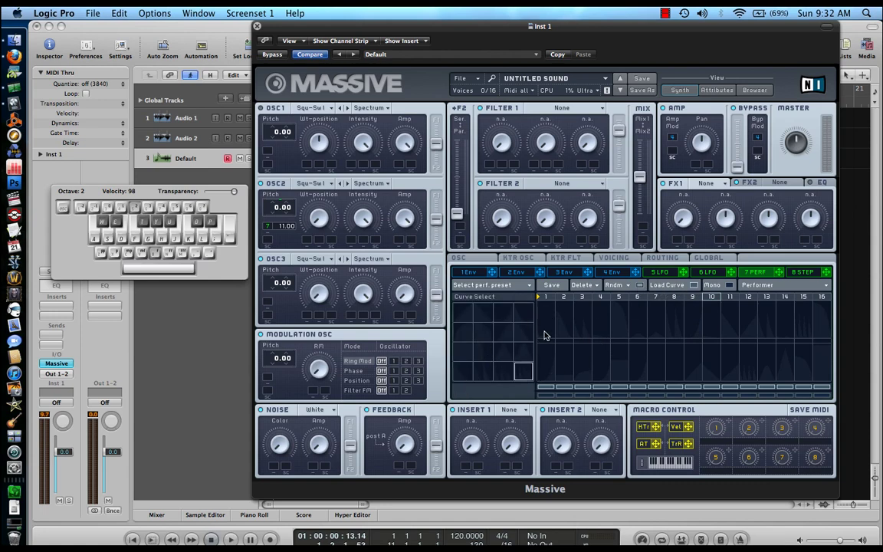
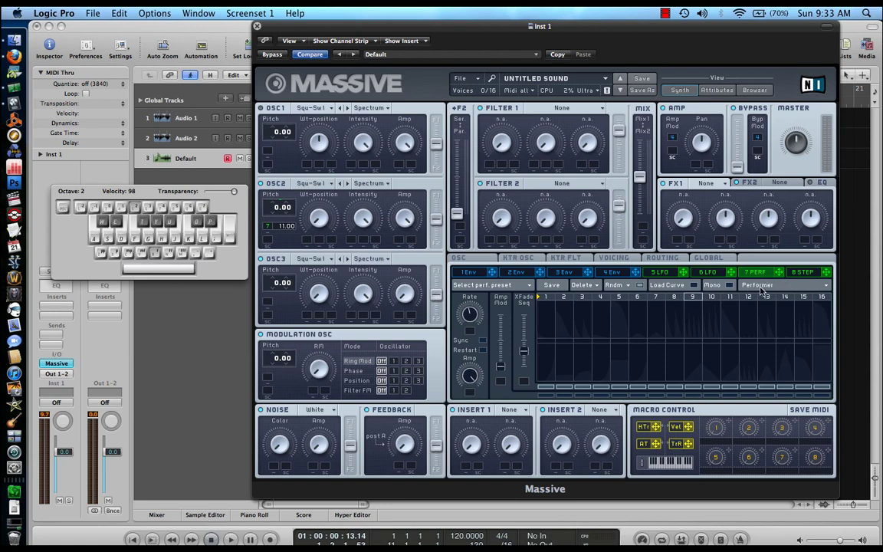
Step: Draw step levels in the 8 STEP Stepper, limit it to steps 1 to 6, and audition it on the OSC2 pitch
left_click(802, 273)
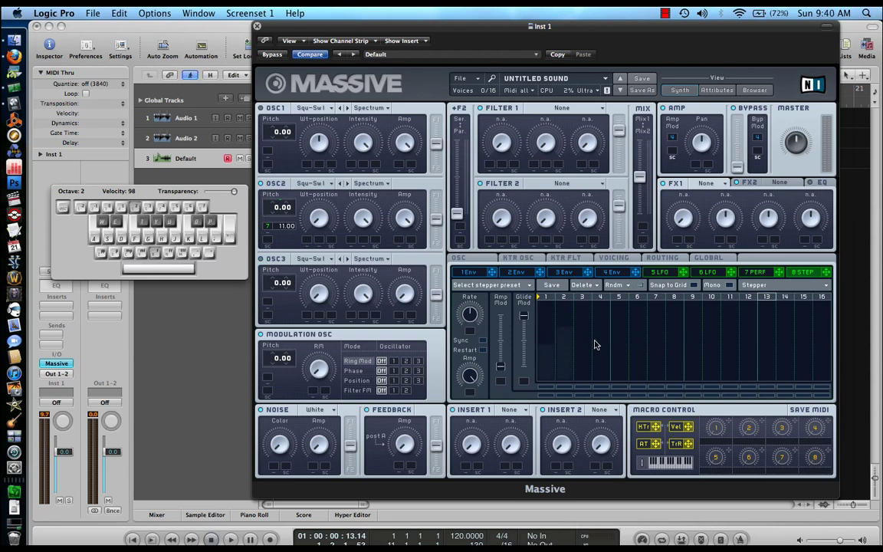
mouse_move(586, 354)
left_mouse_down()
mouse_move(539, 307)
mouse_move(544, 290)
mouse_move(617, 332)
left_mouse_up()
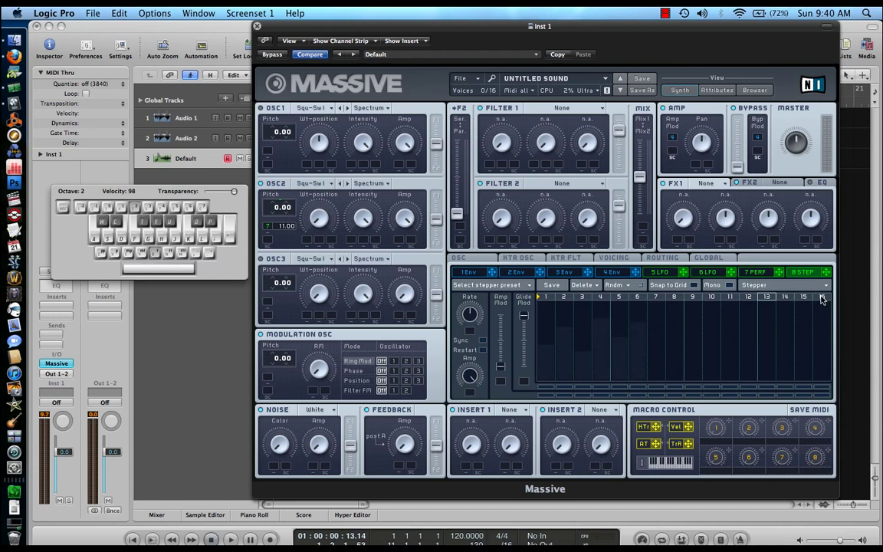
mouse_move(820, 300)
left_mouse_down()
mouse_move(644, 300)
mouse_move(653, 300)
left_mouse_up()
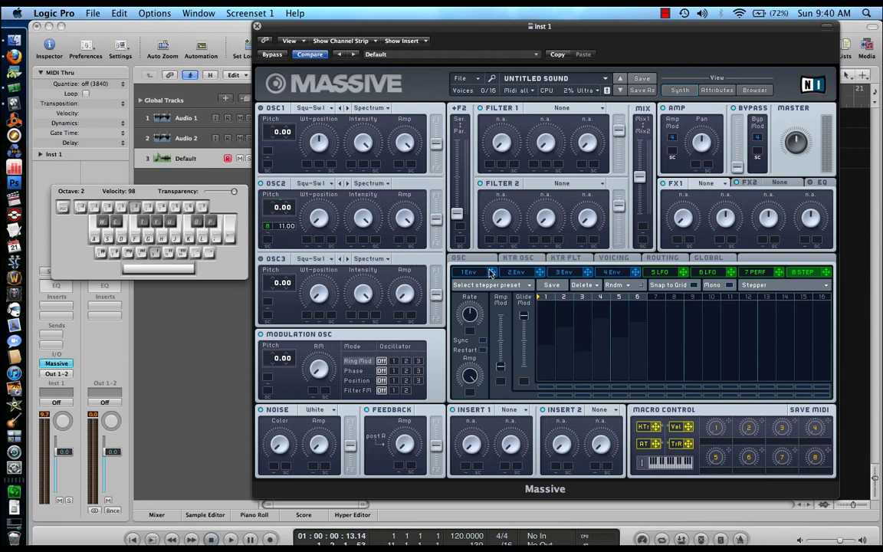
key("f")
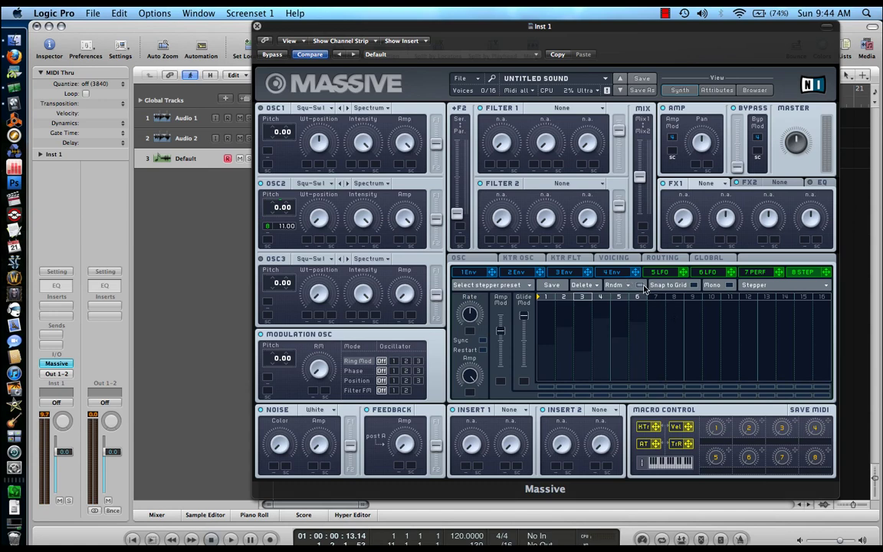
Step: Randomize the Stepper pattern across all 16 steps twice and play a test note
left_click(640, 286)
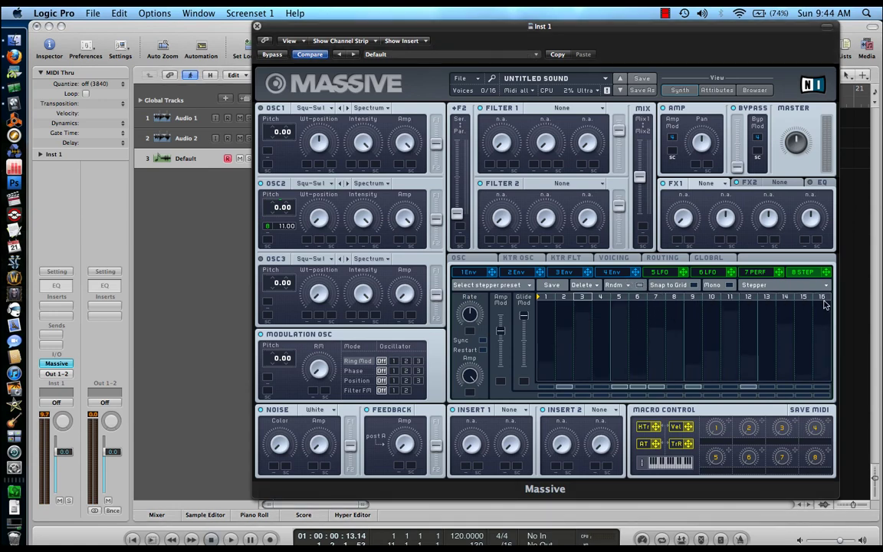
left_click(640, 286)
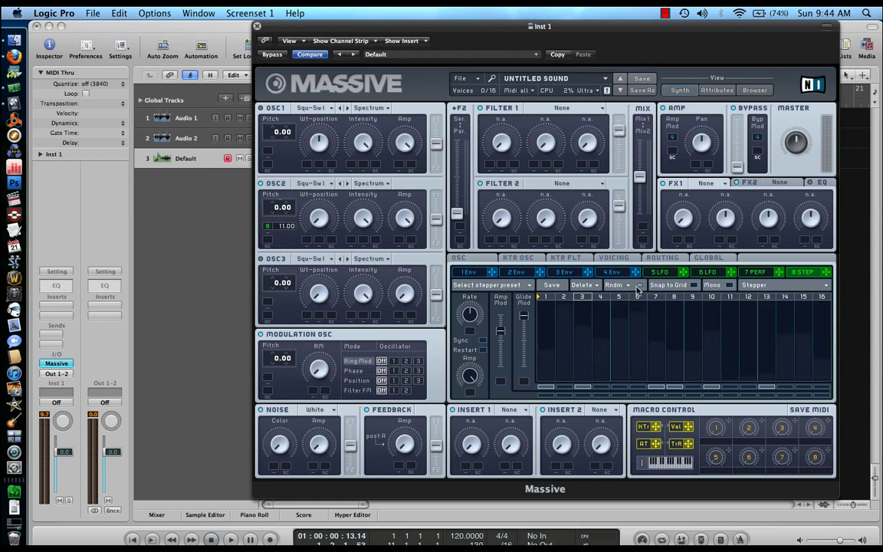
key("super+k")
key("d")
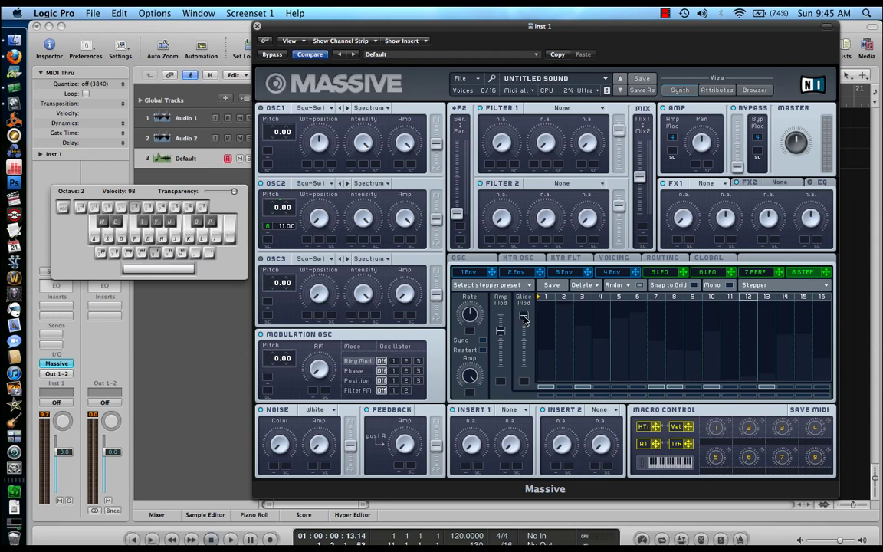
Step: Audition the Stepper with Glide Mod at its minimum and again back at its maximum
left_click_drag(524, 321, 538, 385)
key("d")
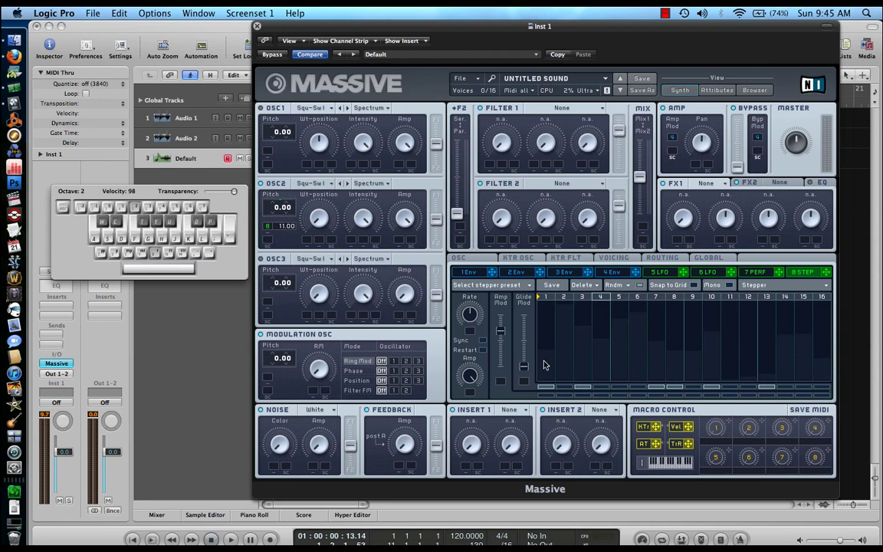
left_click_drag(525, 366, 530, 311)
key("f")
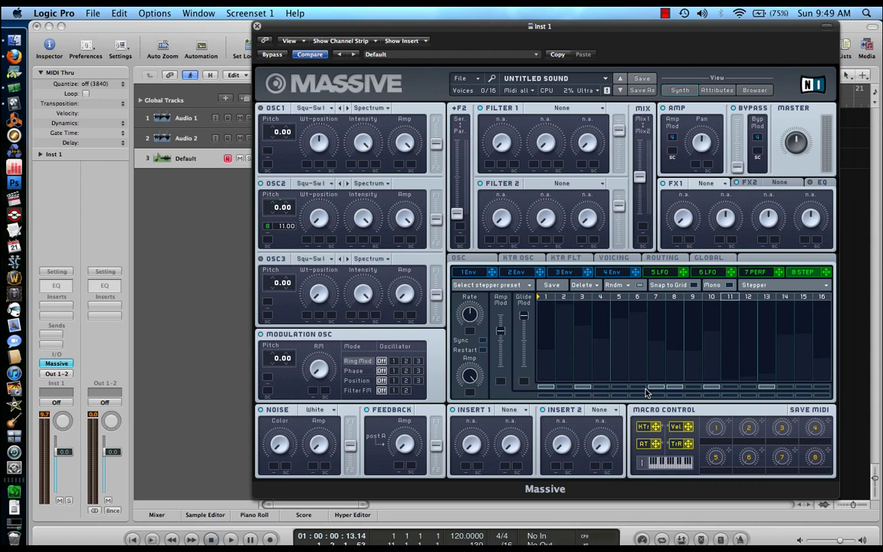
Step: Configure 5 LFO with XFade Curve at its minimum, Bending 5 as the upper curve and a sine wave as the lower curve
left_click(664, 275)
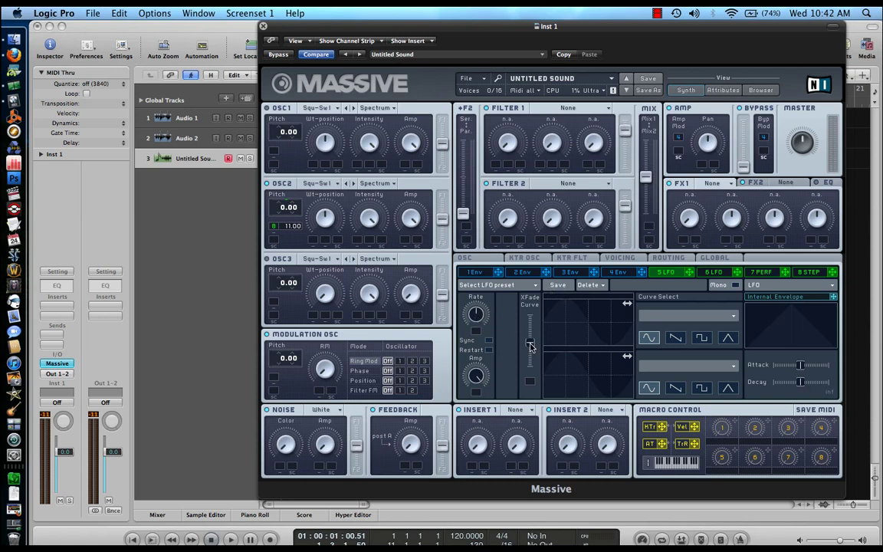
left_click_drag(530, 346, 481, 360)
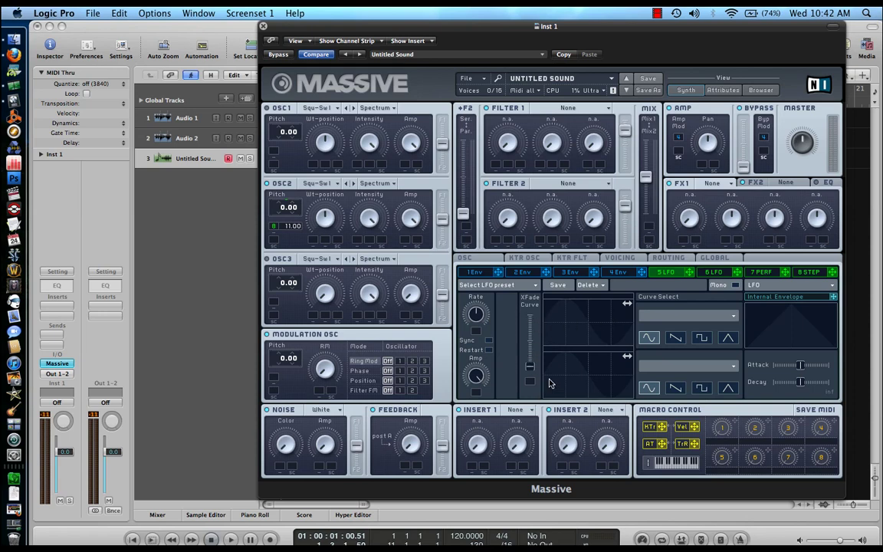
left_click(679, 318)
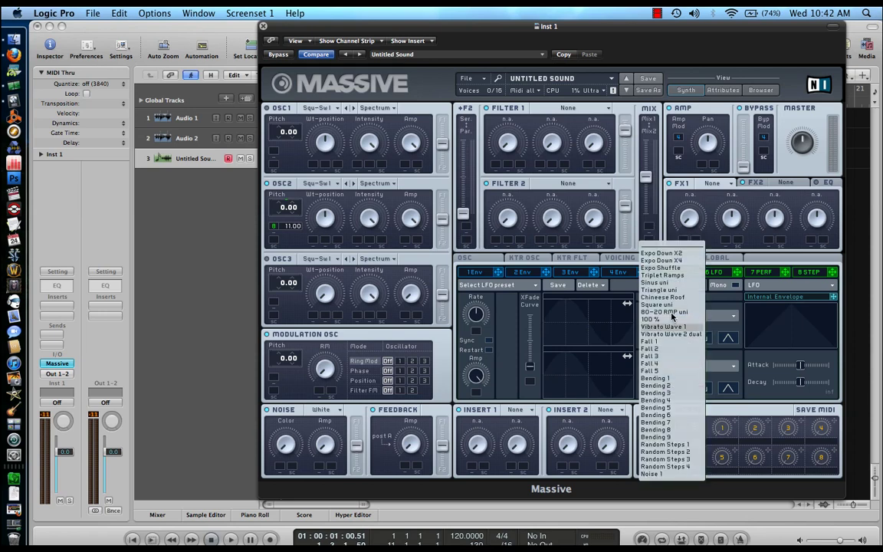
left_click(667, 409)
left_click(710, 391)
left_click(653, 392)
left_click(650, 389)
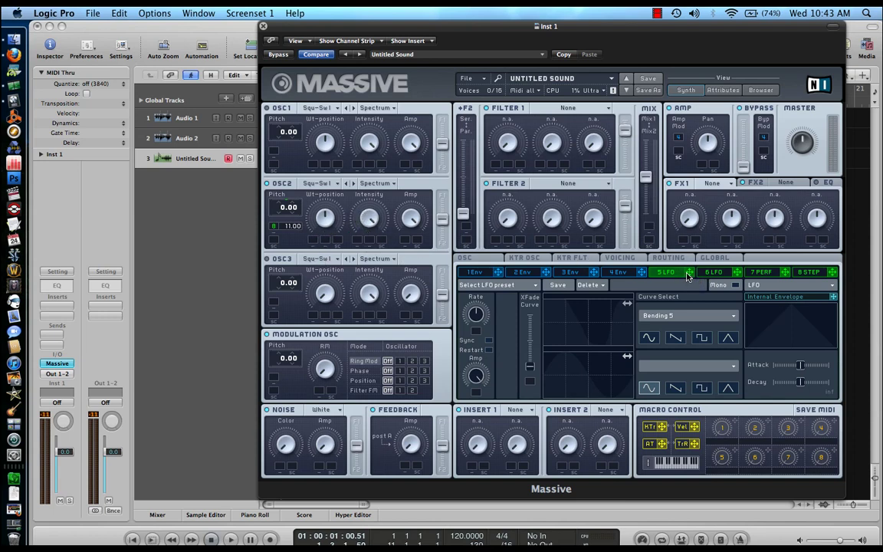
Step: Assign 5 LFO to the OSC2 Intensity, set its modulation range around the mid-position, and play several test notes
left_click_drag(689, 272, 368, 239)
left_click_drag(370, 218, 383, 237)
key("super+k")
key("d")
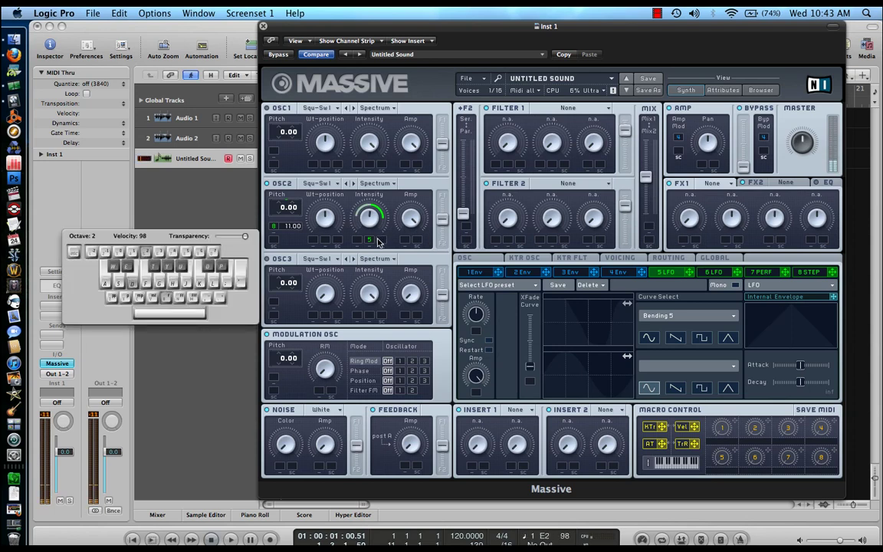
key("g")
key("h")
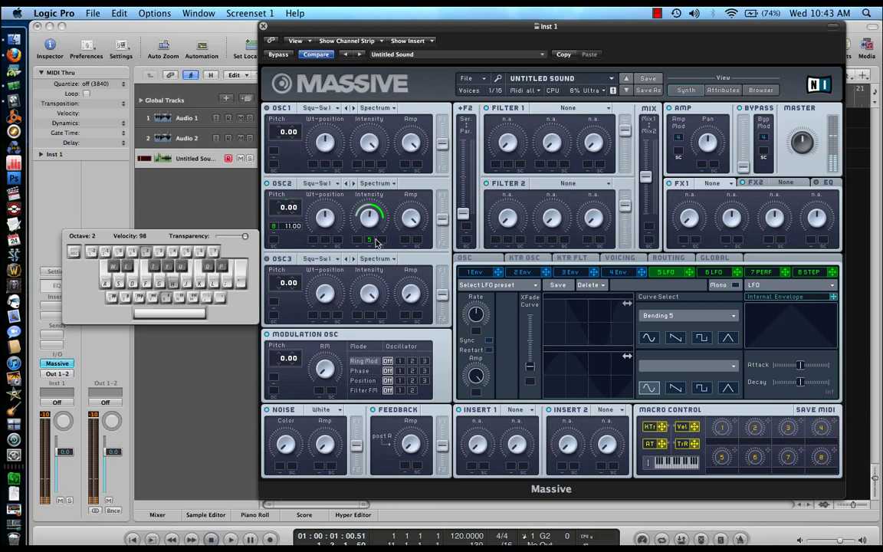
key("g")
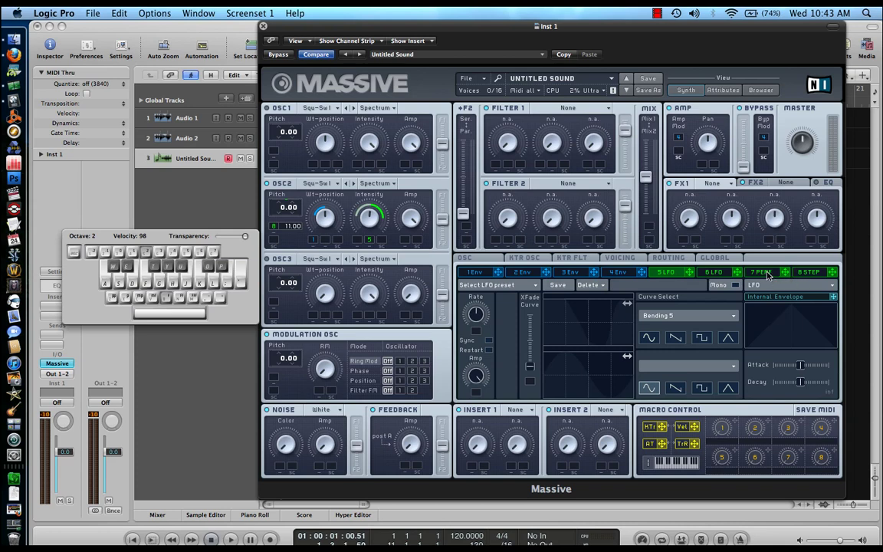
Step: Assign 8 STEP to the OSC2 Amp and 7 PERF to the OSC2 Intensity, and return to the 5 LFO settings
left_click(809, 273)
left_click_drag(832, 272, 407, 244)
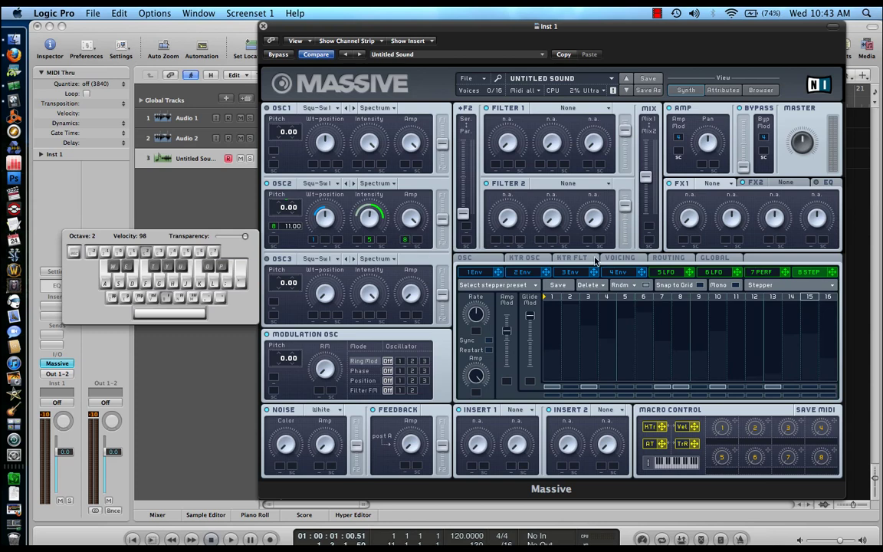
left_click_drag(712, 273, 360, 242)
left_click(669, 274)
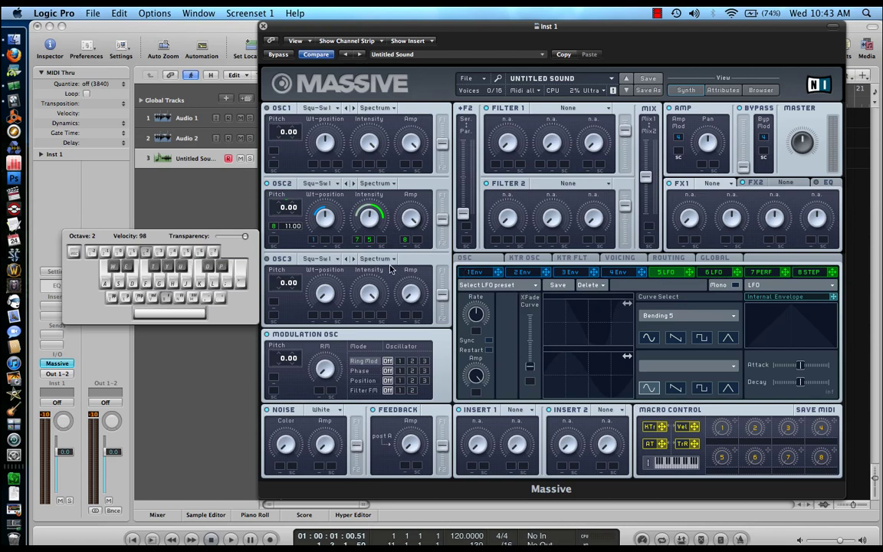
Step: Play several low notes, including F2 and B2, to audition the combined OSC2 modulations
key("f")
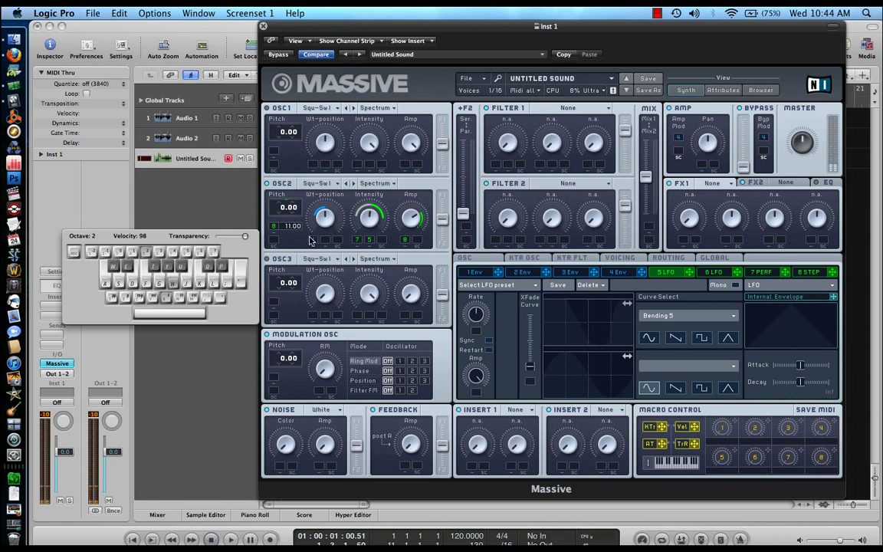
key("j")
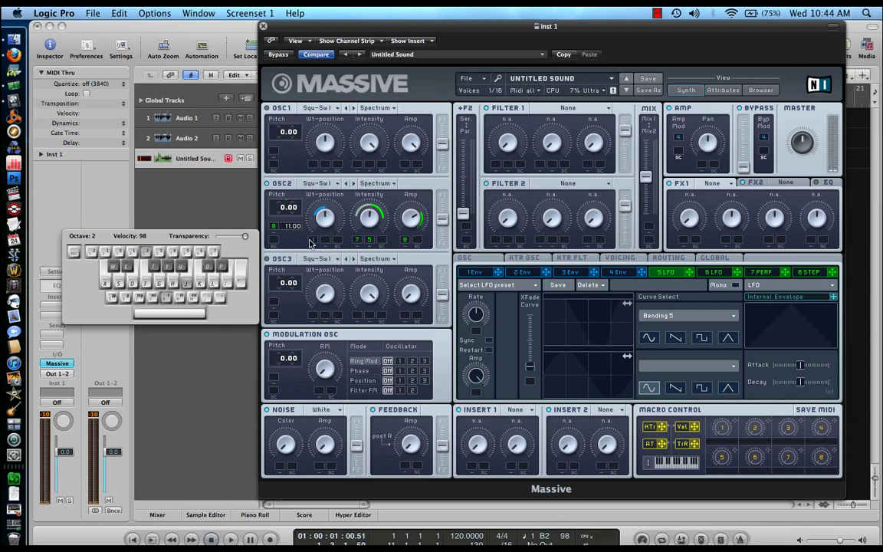
key("s")
key("f")
key("1")
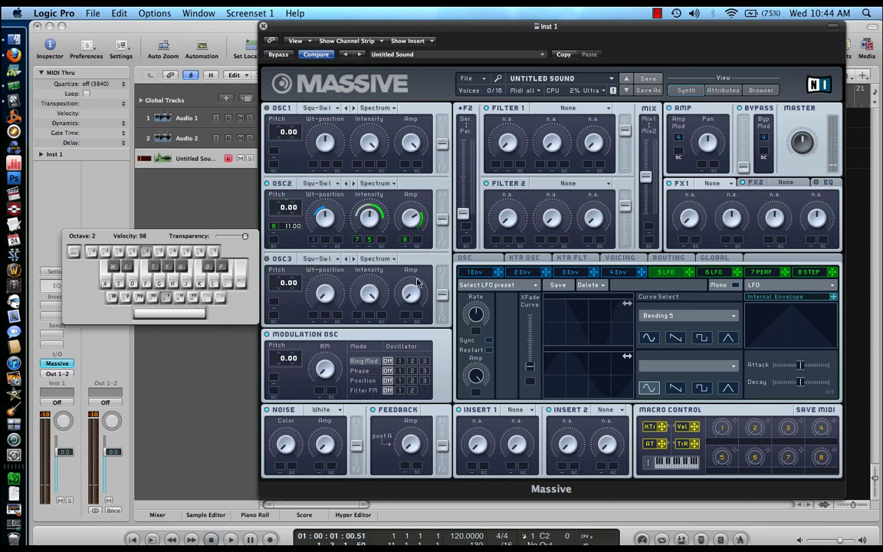